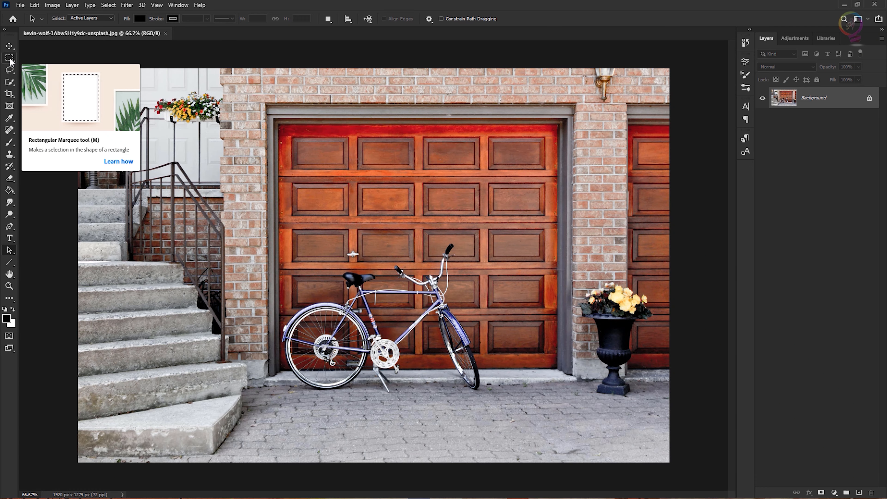
- Select the garage front with a rectangular marquee down to just below the bicycle, and add the remaining strip to the photo's right edge
left_click(10, 59)
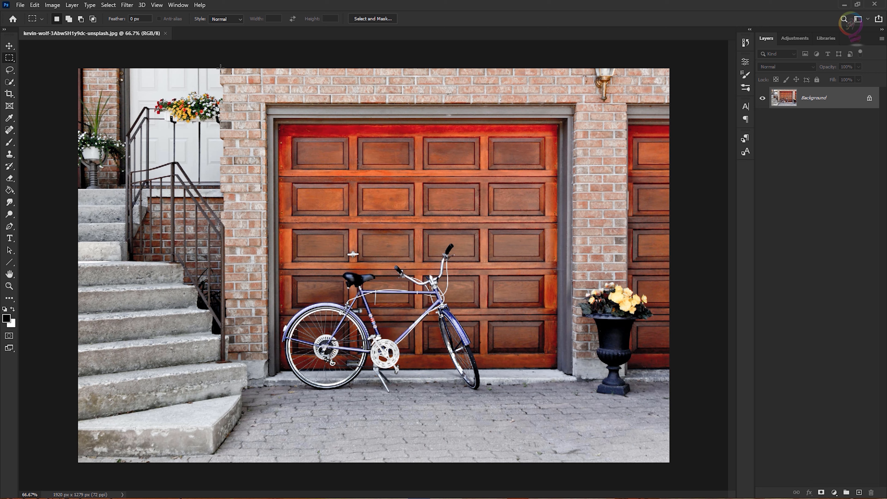
left_click_drag(219, 67, 629, 400)
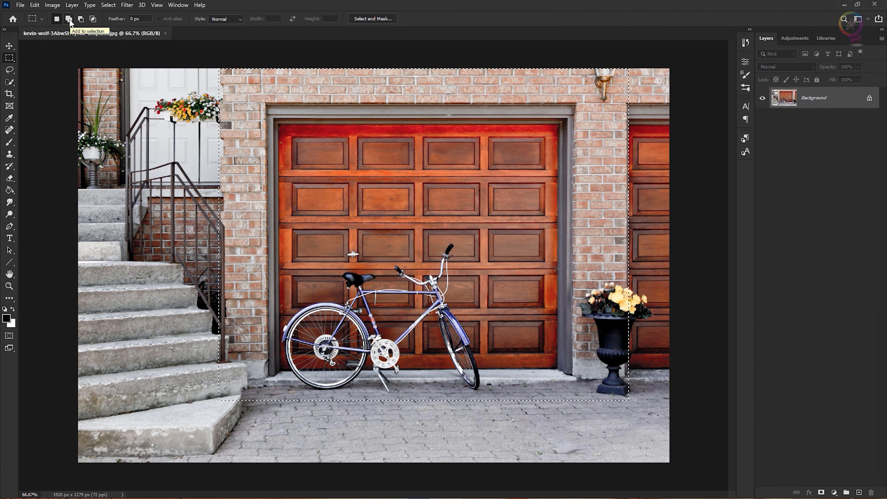
left_click(70, 21)
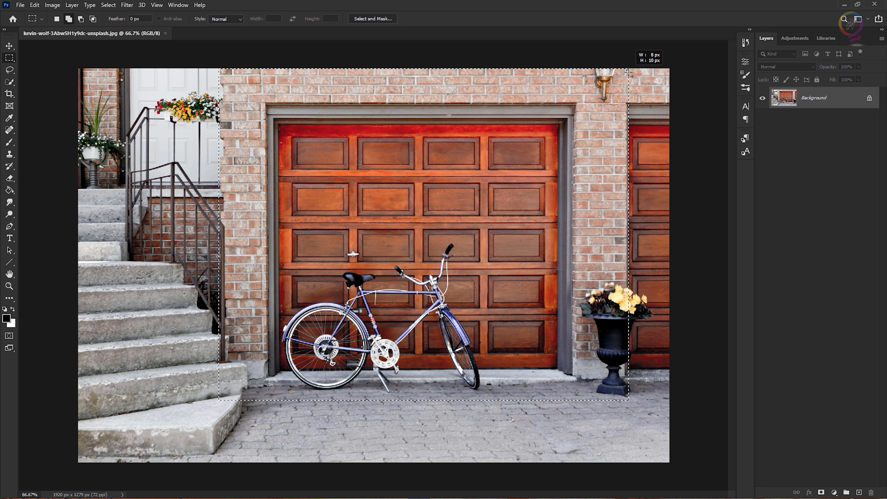
left_click_drag(633, 75, 690, 400)
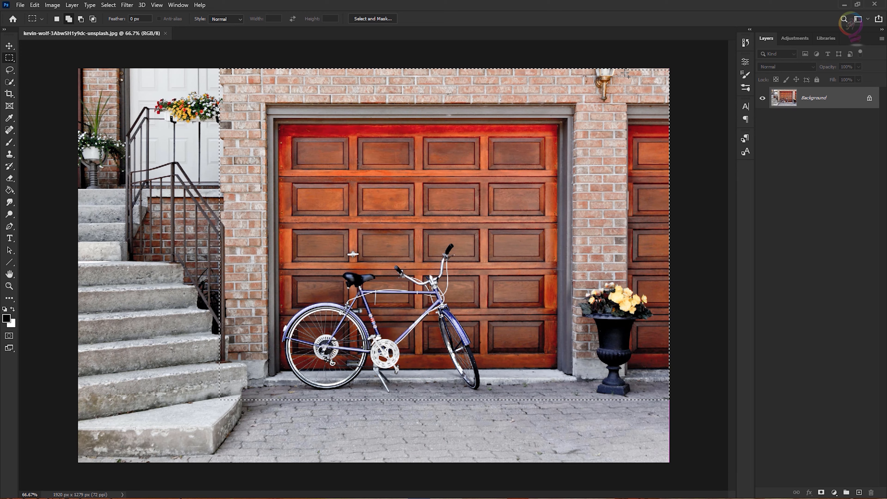
left_click_drag(677, 69, 677, 69)
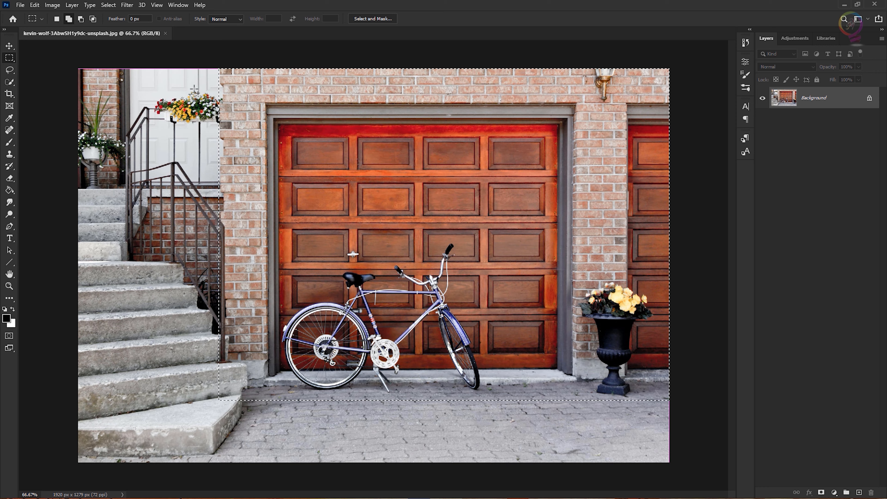
- Subtract small rectangles from the selection along the brick wall's left edge, the stair corner and the pavement strip below the bicycle
left_click(81, 19)
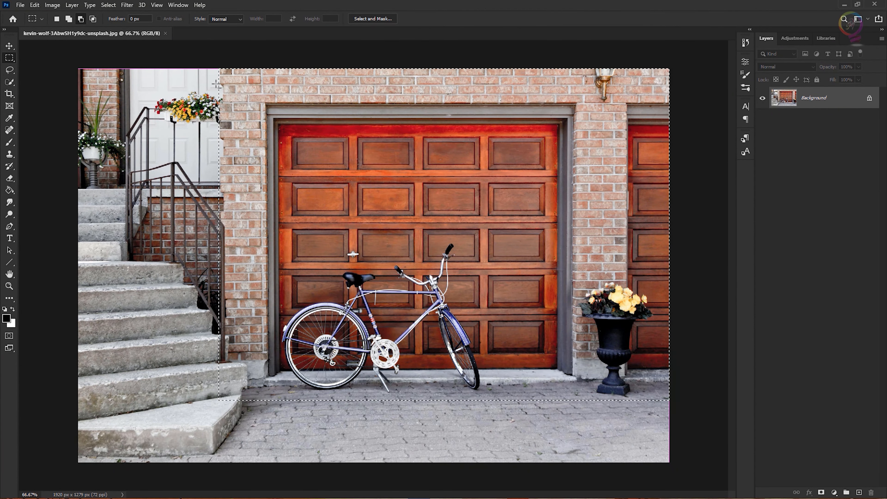
left_click_drag(216, 84, 218, 84)
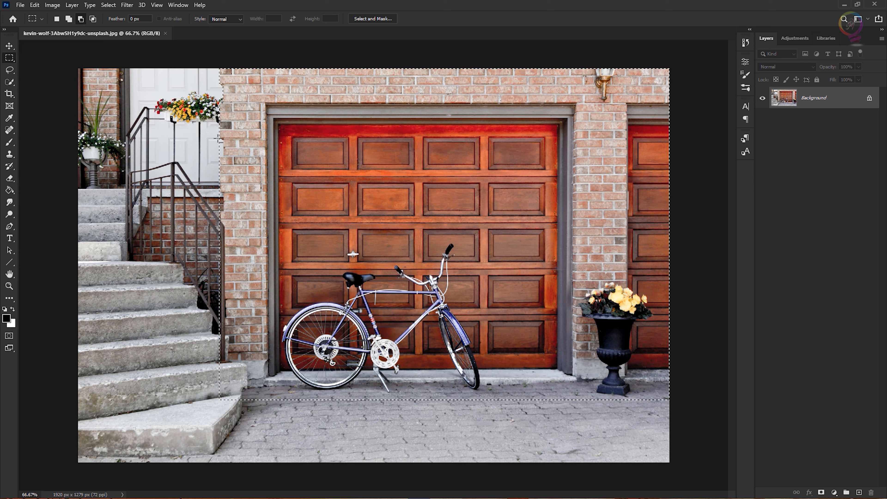
left_click_drag(218, 138, 223, 160)
left_click_drag(221, 191, 226, 214)
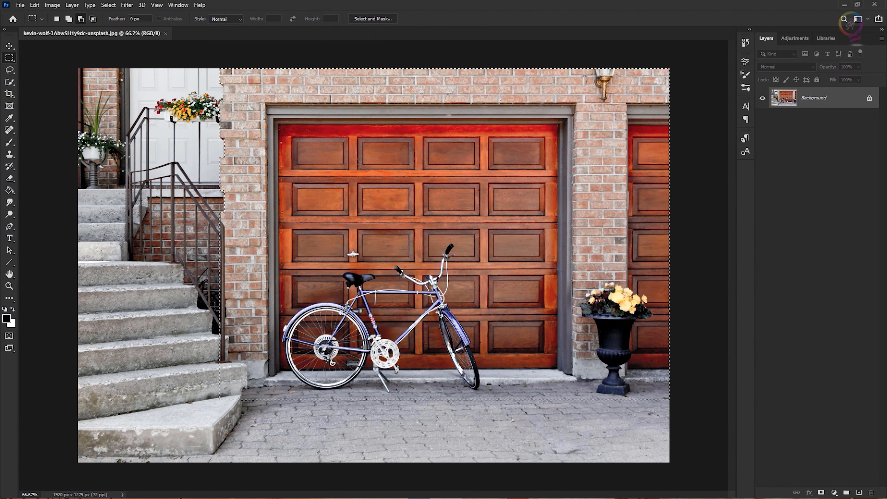
left_click_drag(215, 362, 247, 392)
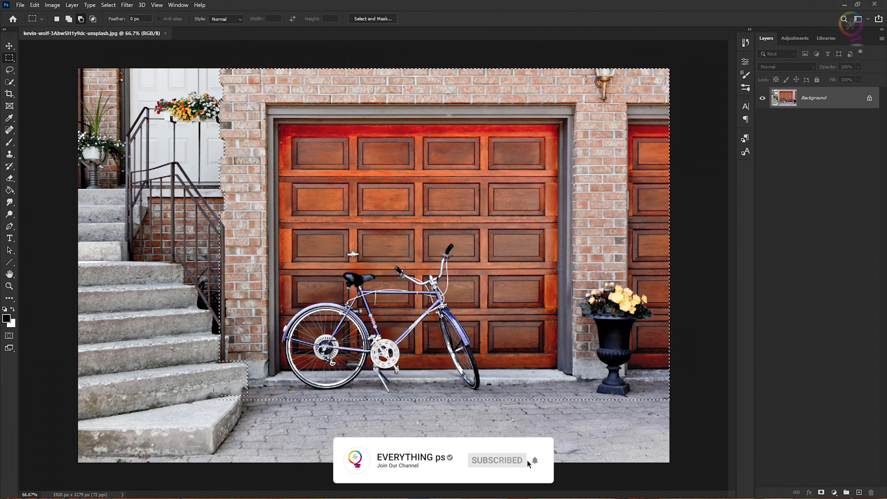
left_click_drag(219, 394, 673, 418)
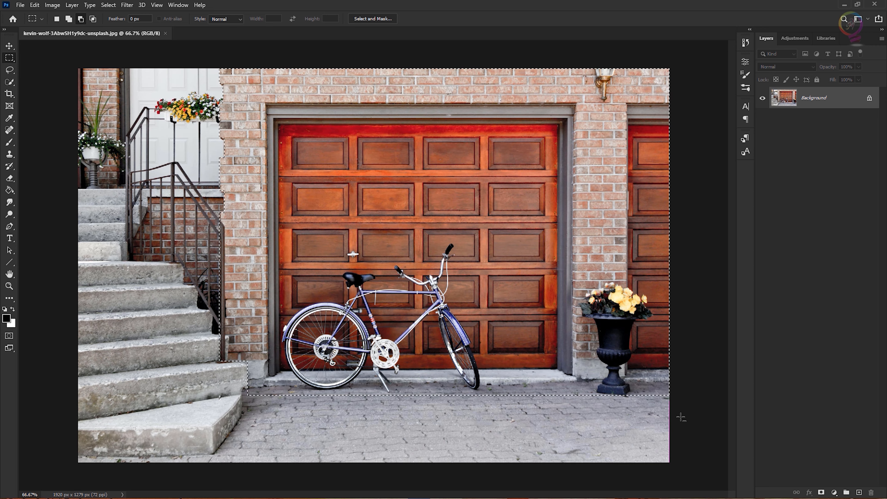
left_click_drag(221, 397, 227, 401)
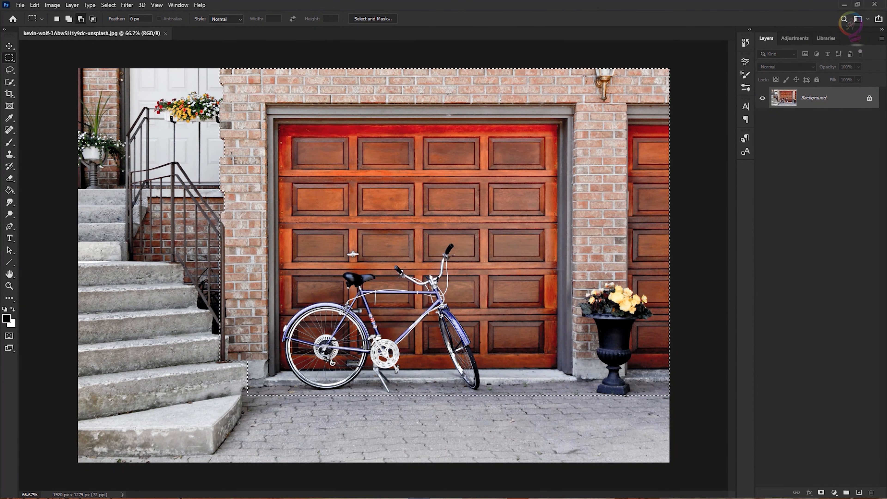
- Apply a Brightness/Contrast adjustment to the selected garage area with brightness -15 and contrast 16
left_click(52, 5)
mouse_move(90, 30)
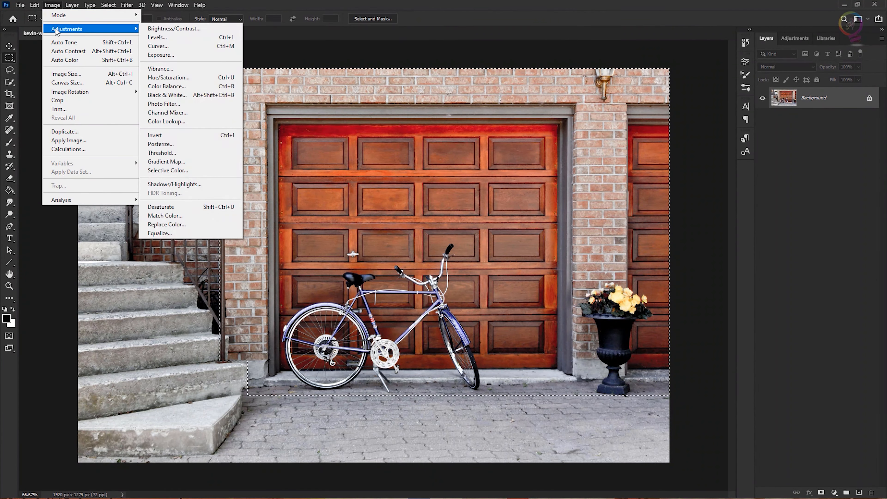
left_click(204, 28)
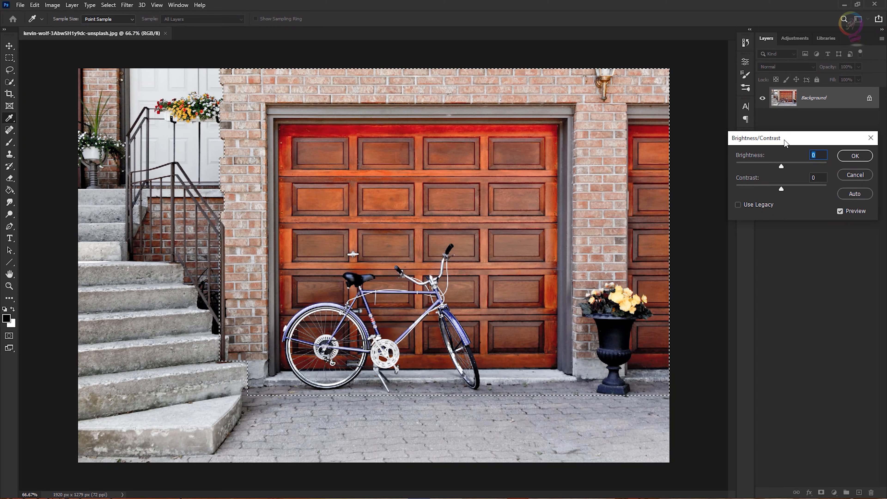
left_click_drag(782, 166, 776, 166)
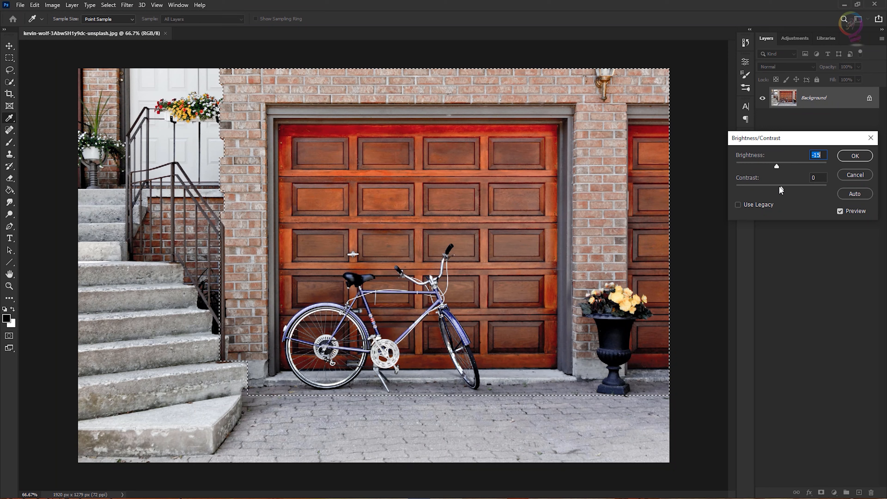
left_click_drag(780, 184, 788, 192)
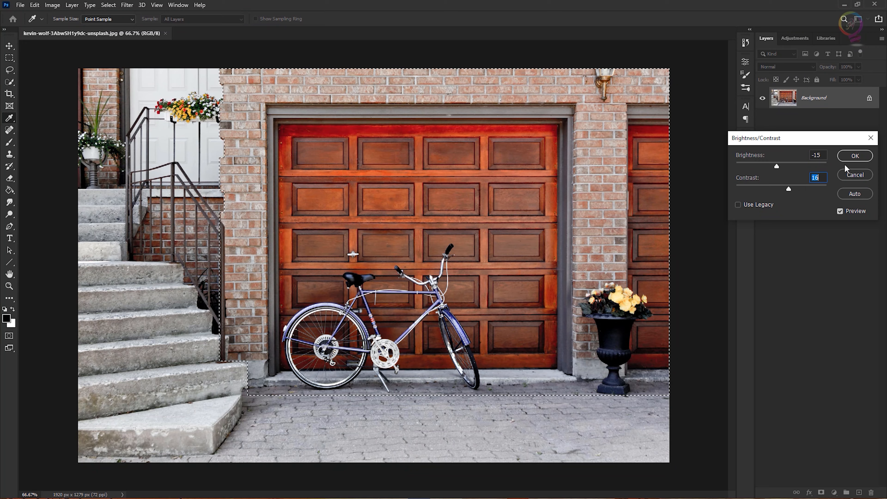
left_click(852, 157)
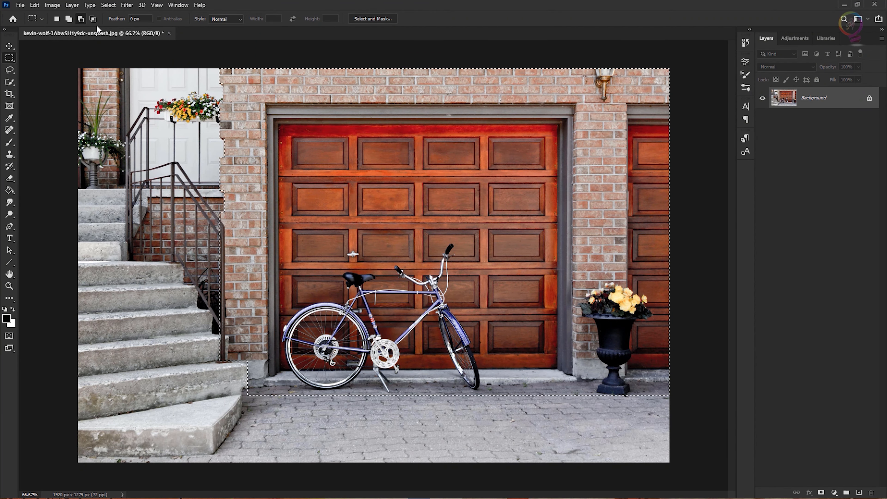
- Set the brightness to 28 for the inverse of the selection, covering the stairs and pavement, and deselect
left_click(108, 4)
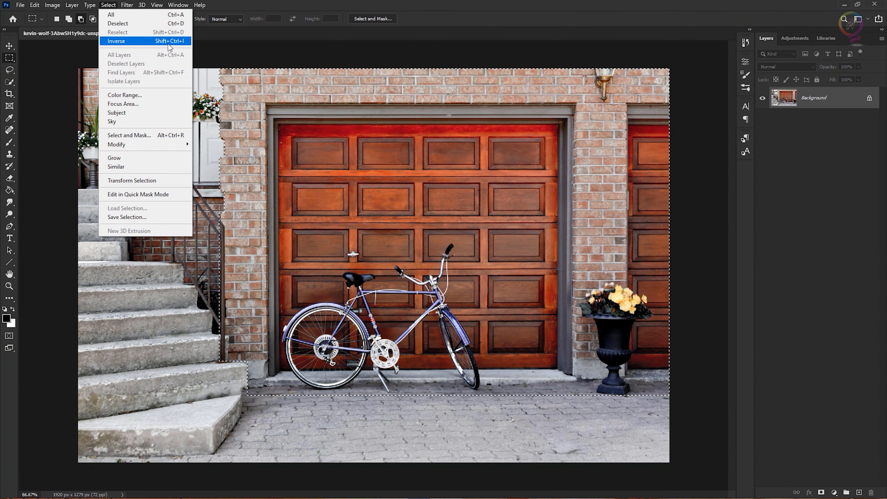
left_click(140, 41)
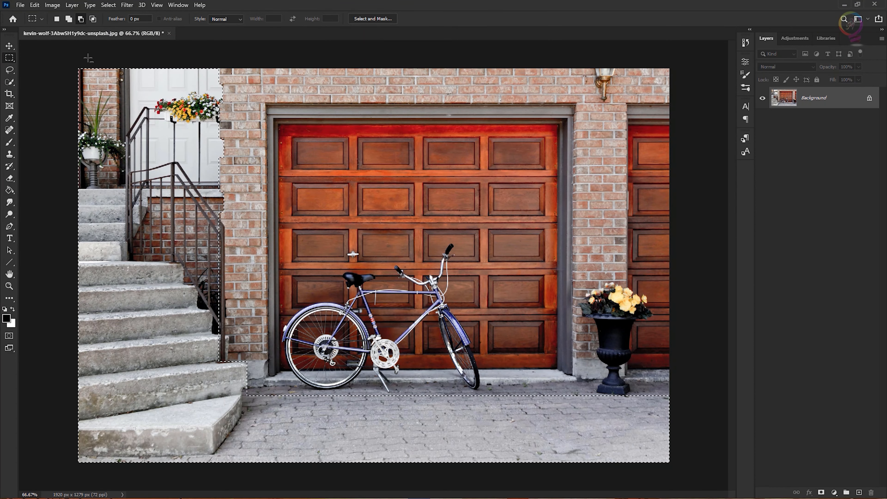
left_click(52, 5)
mouse_move(120, 31)
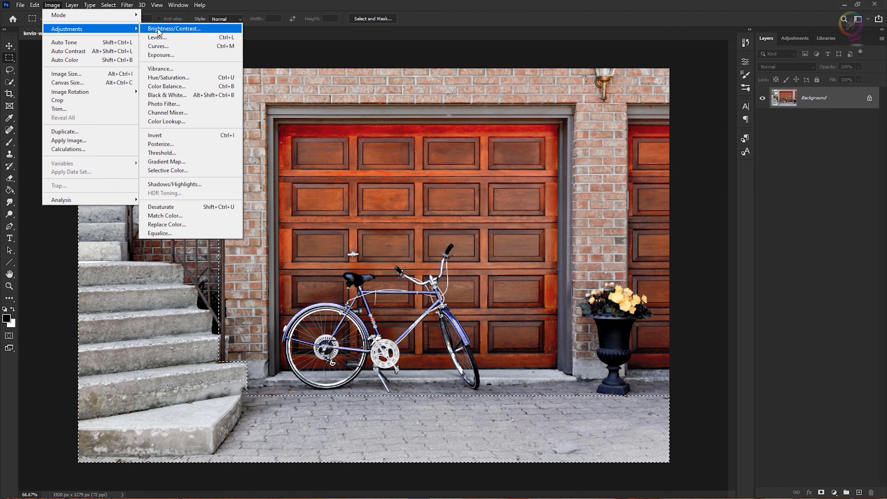
left_click(214, 28)
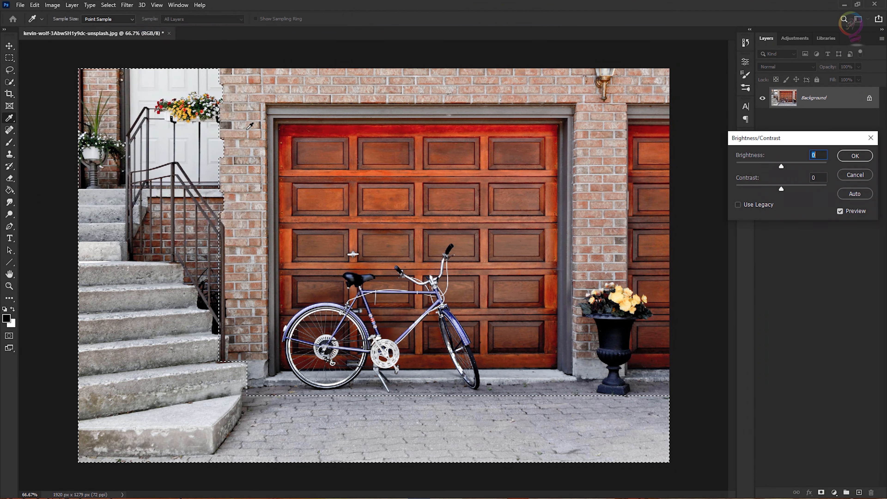
mouse_move(781, 168)
left_mouse_down()
mouse_move(838, 165)
mouse_move(789, 170)
left_mouse_up()
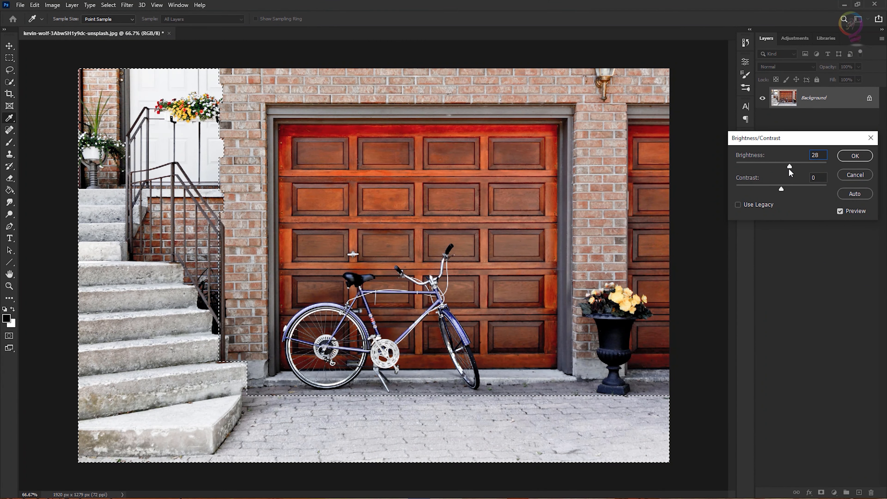
left_click(840, 154)
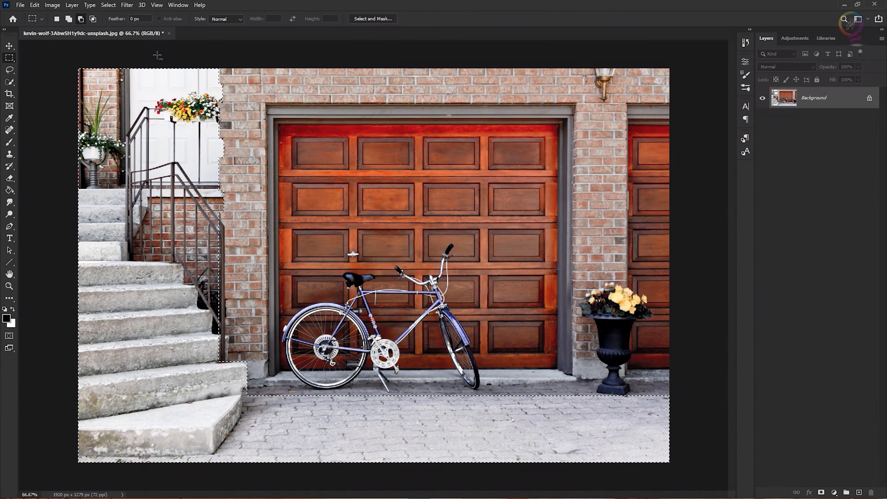
left_click(111, 7)
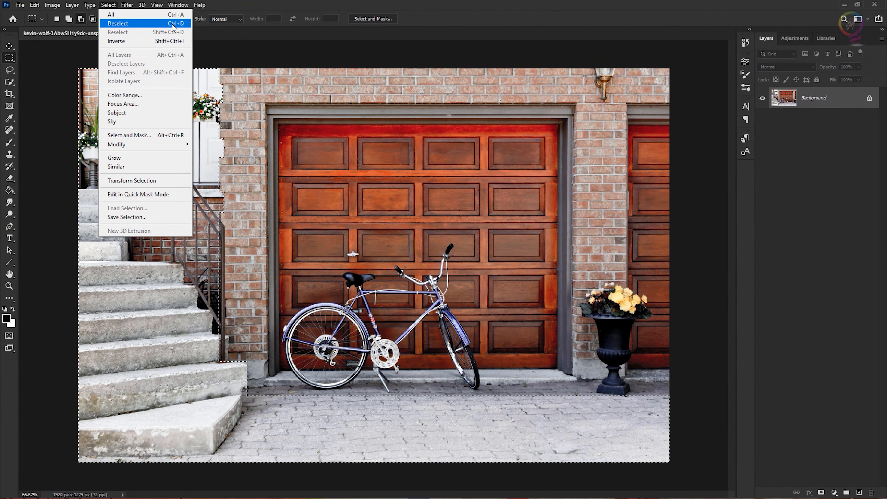
left_click(186, 24)
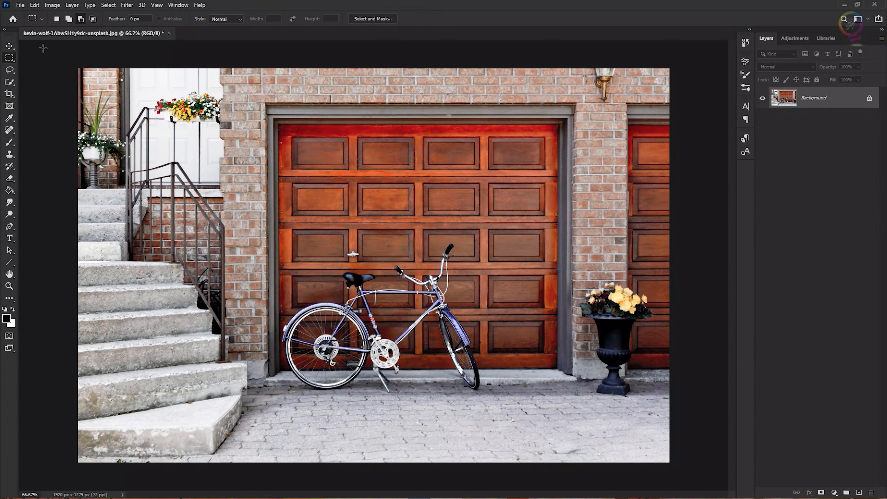
- Save the image under the name Selection Basics as a JPEG with Maximum quality 12
left_click(20, 5)
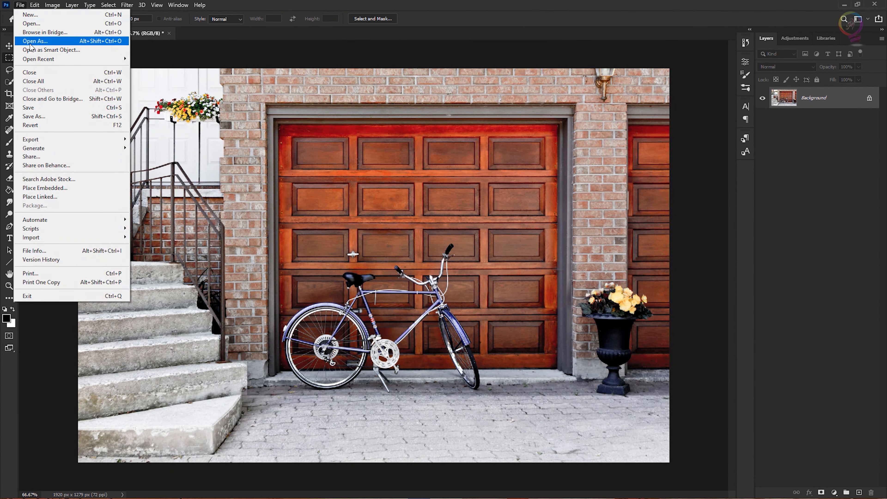
left_click(105, 118)
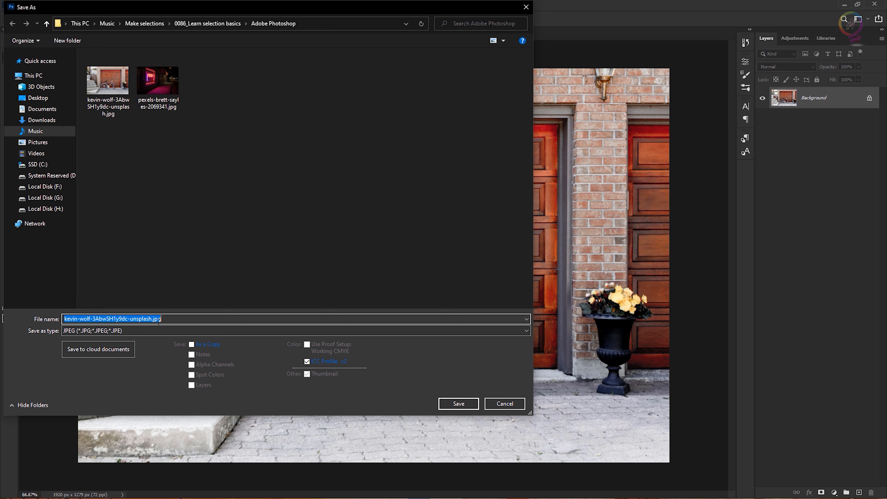
key("BackSpace")
type("Selection Basics")
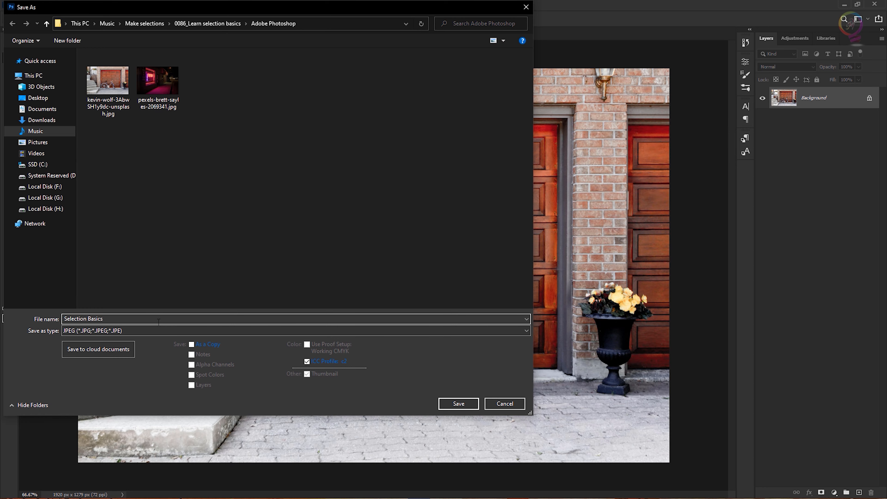
key("Return")
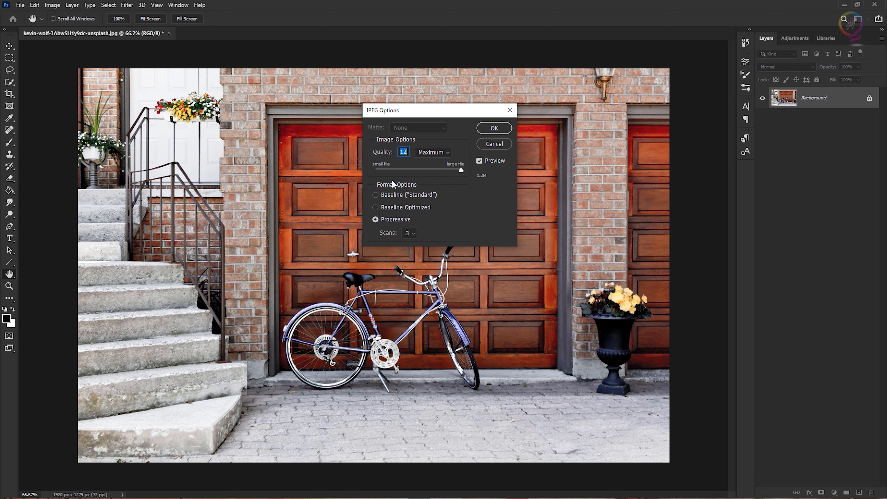
left_click(494, 127)
- Save the image again under the name Selection Basics, choosing a different file type
key("m")
left_click(20, 5)
left_click(50, 116)
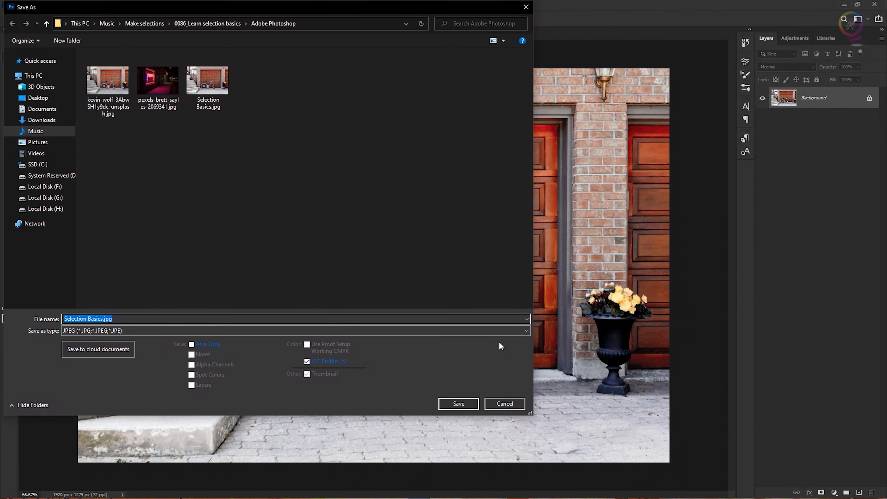
left_click(511, 331)
left_click(502, 338)
left_click(459, 402)
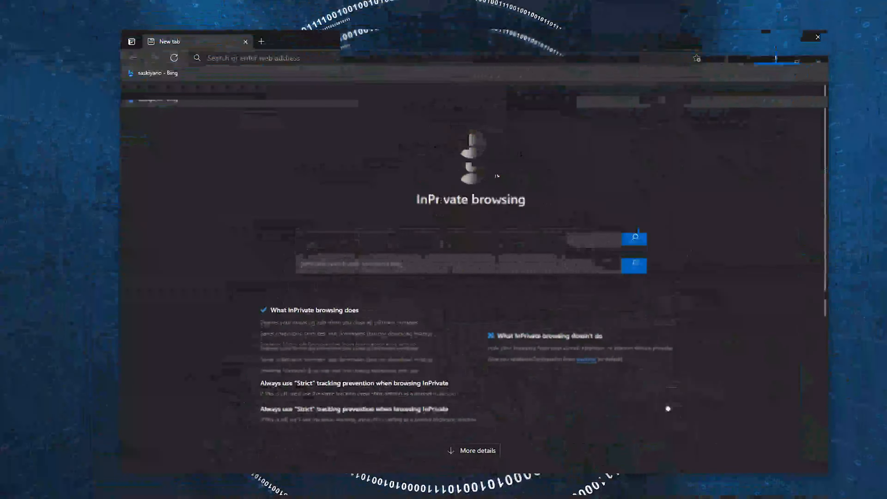
- Switch to the web browser and search for "everything ps"
type("everythi")
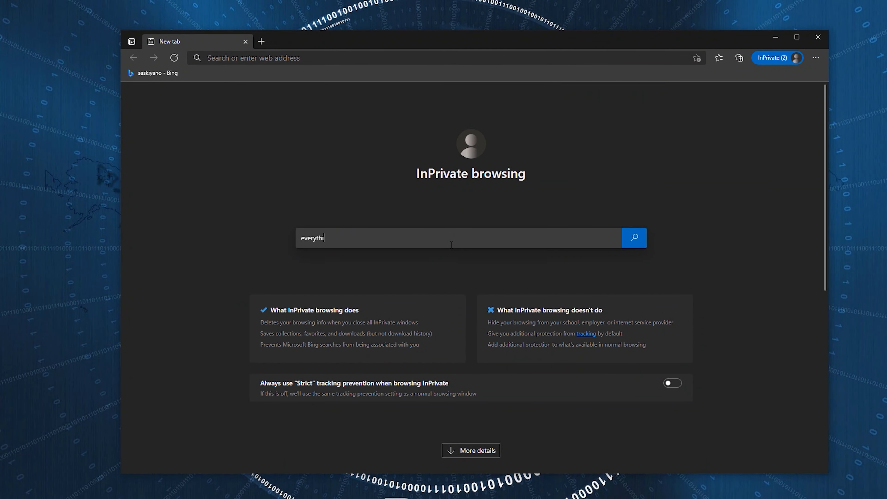
type("ng ps")
key("Return")
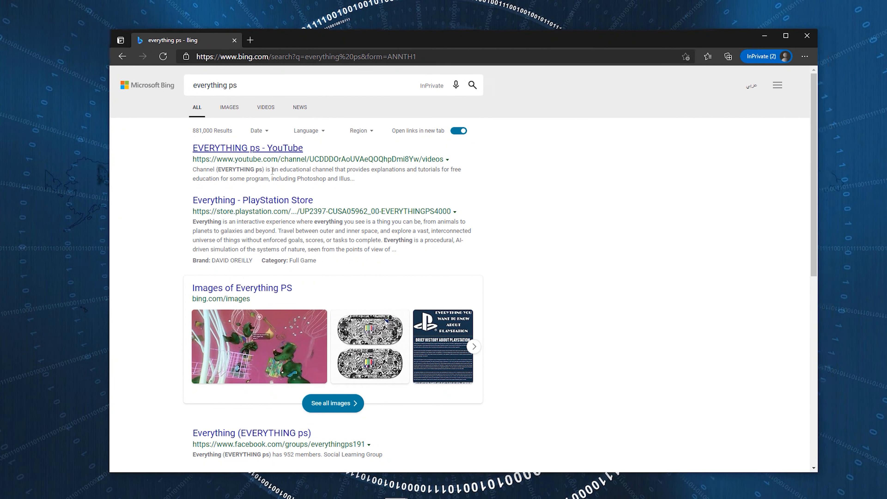
- Open the EVERYTHING ps YouTube channel from the results and show its home page with the navigation sidebar collapsed
left_click(258, 149)
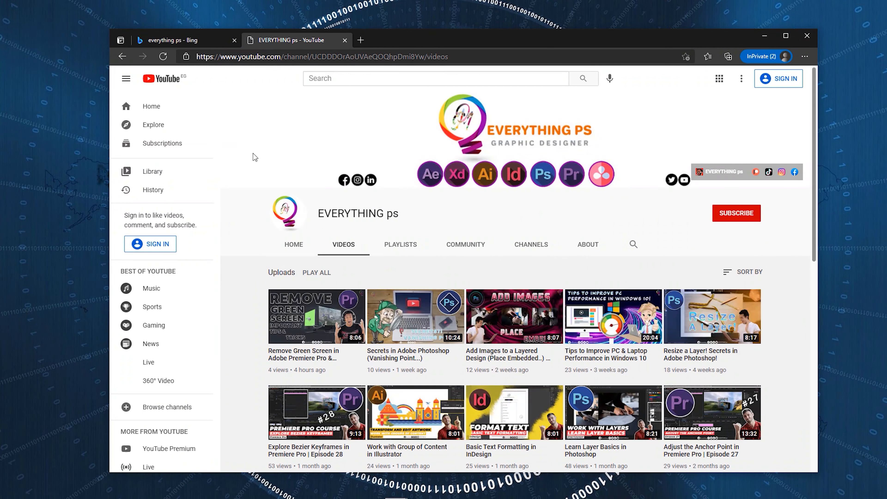
left_click(125, 80)
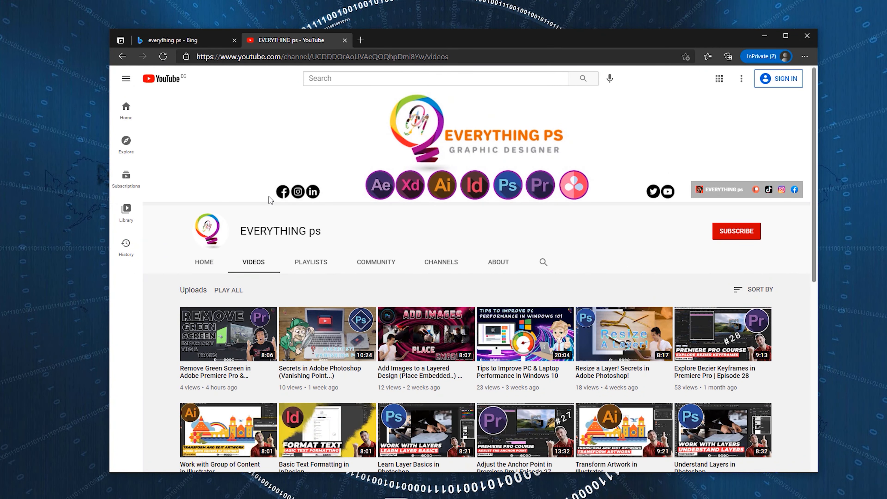
left_click(201, 265)
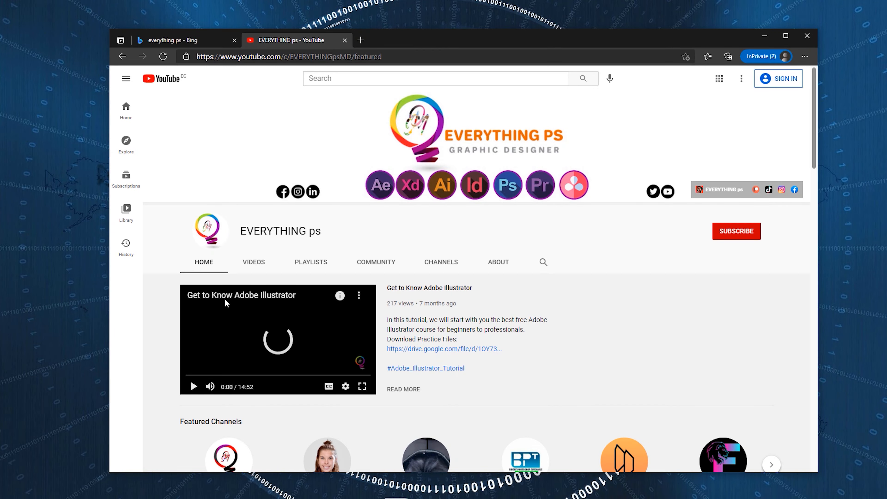
- Look through the EVERYTHING ps channel's course sections on its home page and its created playlists
scroll(613, 366, "down", 20)
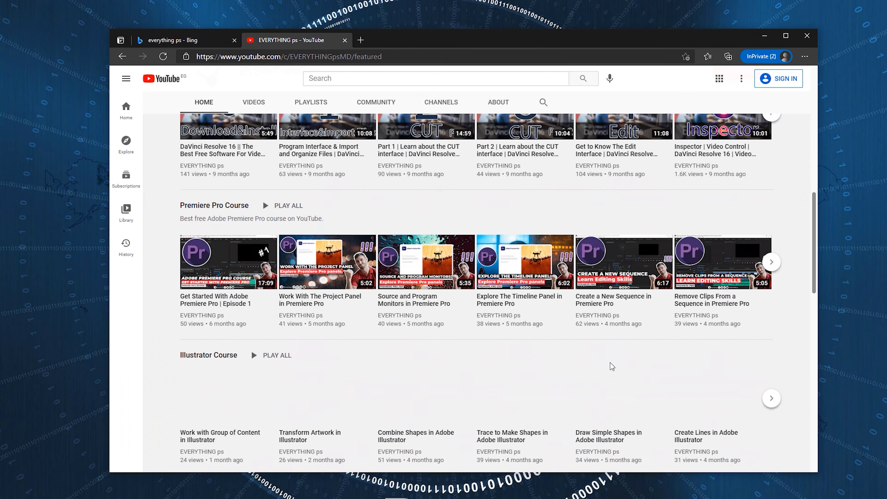
scroll(613, 366, "down", 5)
scroll(587, 318, "up", 20)
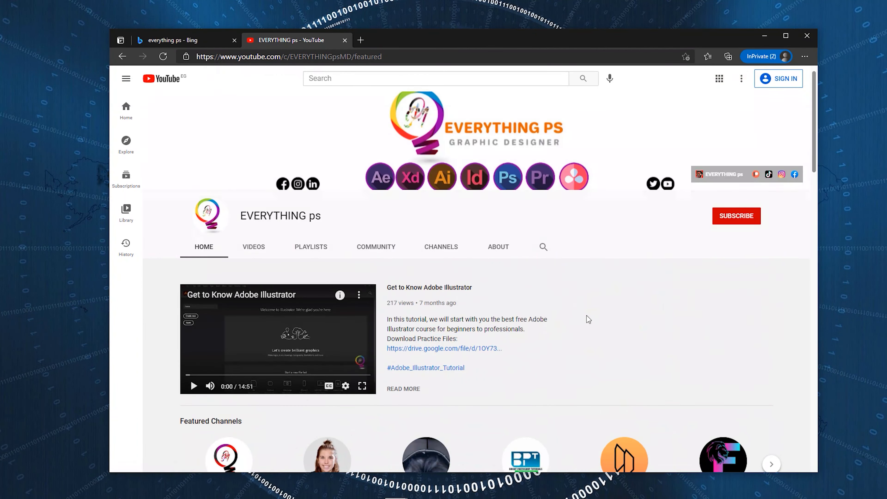
left_click(254, 263)
left_click(310, 262)
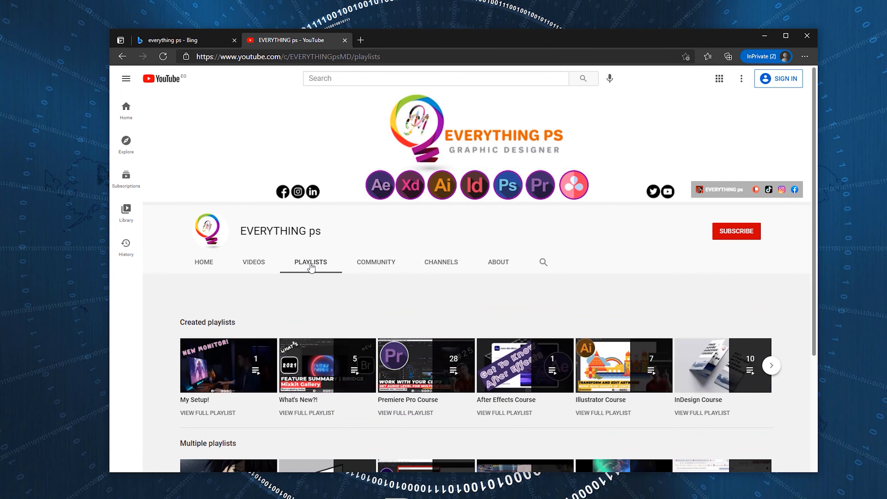
scroll(335, 265, "down", 5)
scroll(366, 264, "up", 5)
- Look through the EVERYTHING ps channel's community posts and return to its home page
left_click(376, 262)
scroll(411, 292, "down", 10)
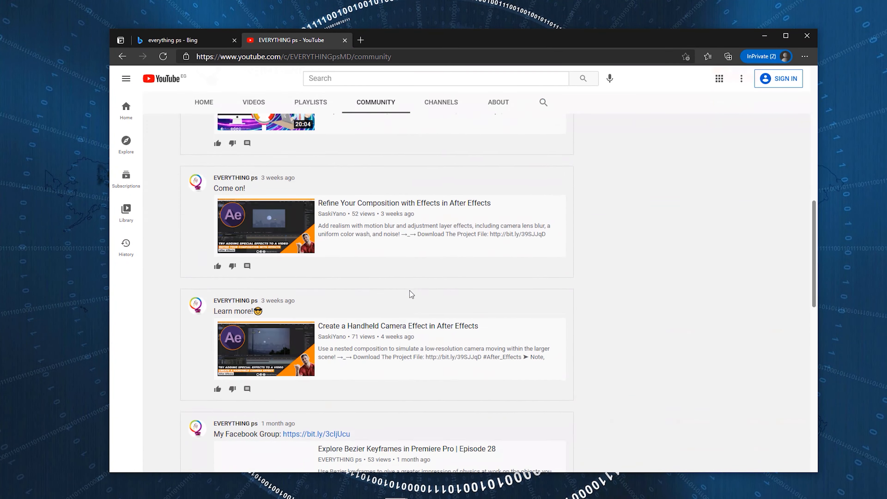
scroll(410, 251, "up", 10)
left_click(212, 265)
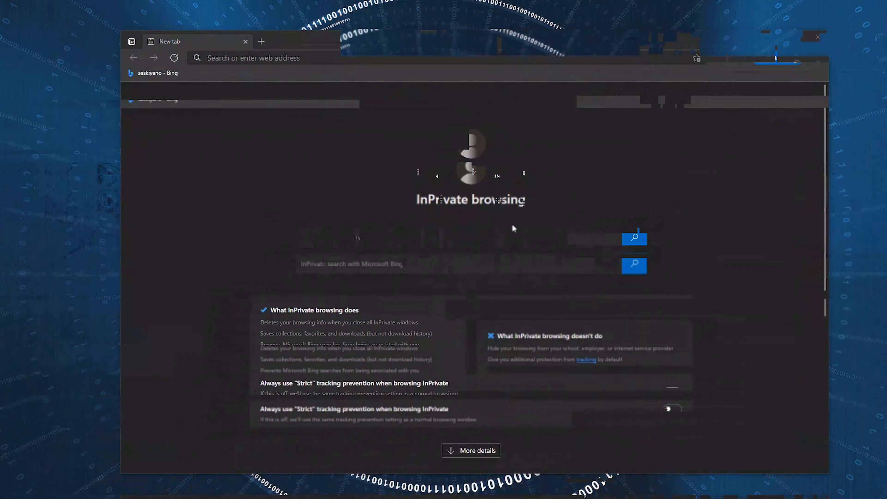
- Search the web for "saskiyano" in a new InPrivate window and open the SaskiYano YouTube channel from the results
type("saskiyano")
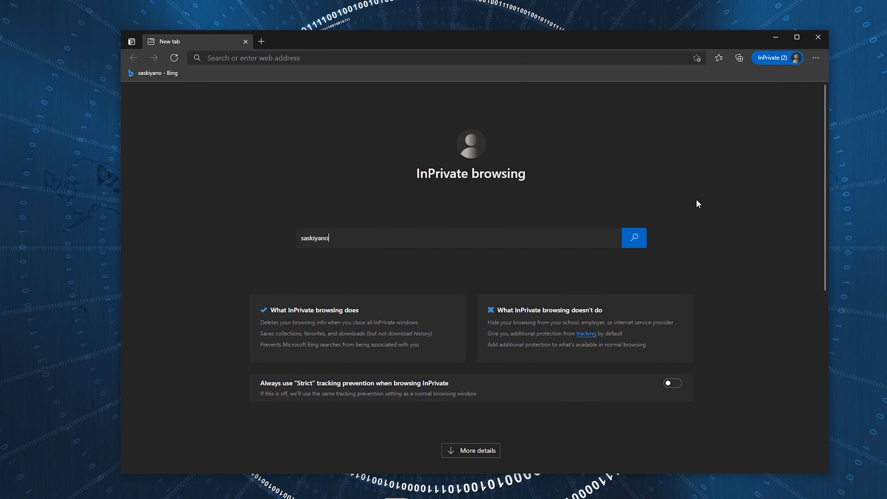
key("Return")
scroll(181, 353, "down", 5)
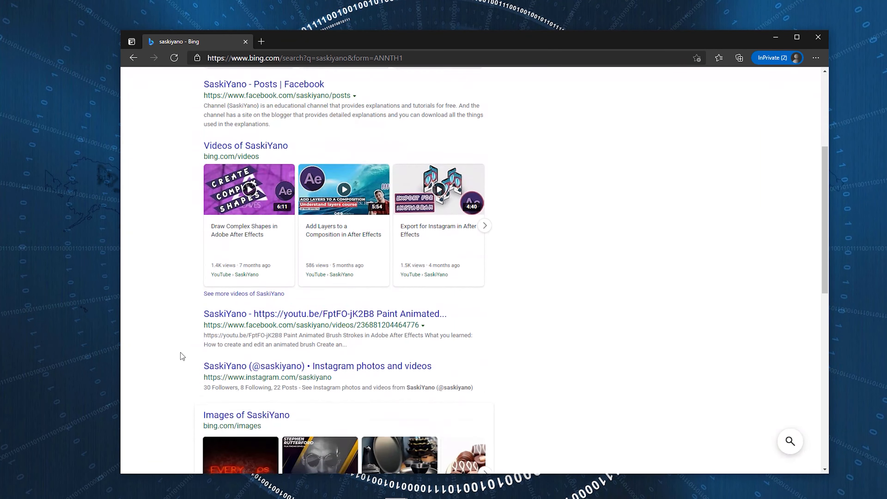
scroll(180, 355, "up", 5)
left_click(256, 151)
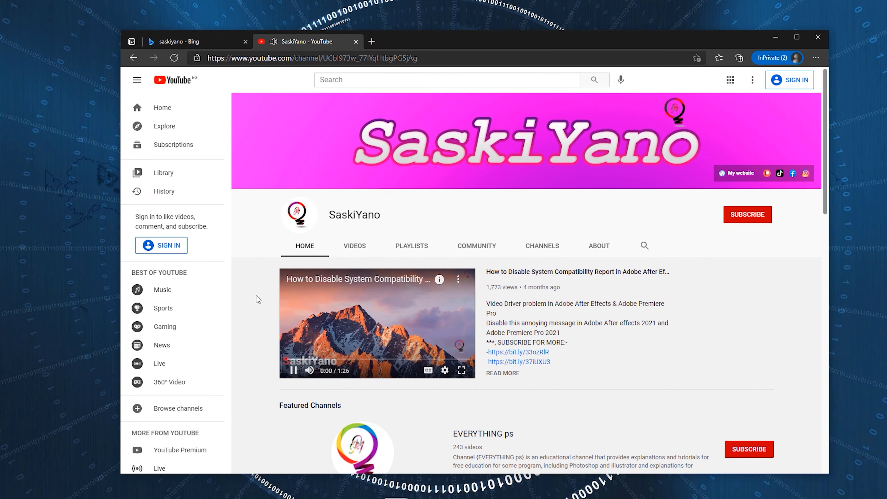
- Look through the SaskiYano channel's course sections on its home page and its list of uploaded videos
scroll(295, 375, "down", 15)
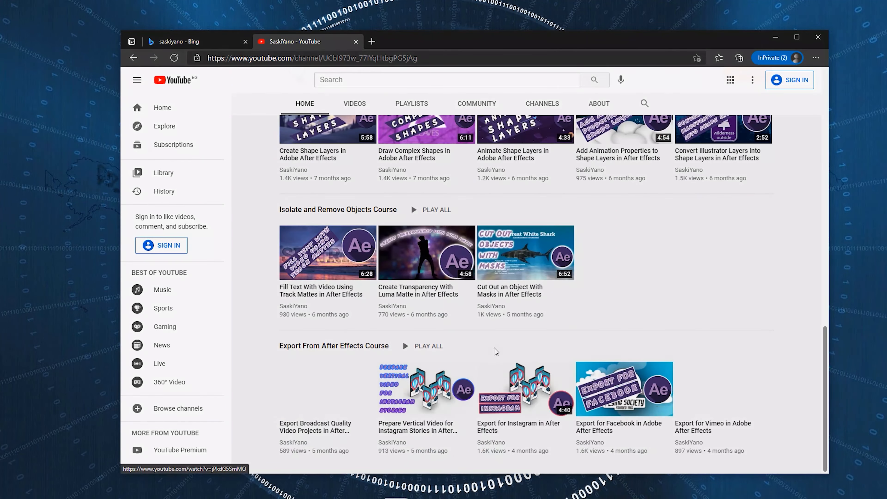
scroll(461, 330, "up", 8)
scroll(462, 330, "up", 8)
left_click(354, 246)
scroll(478, 317, "down", 12)
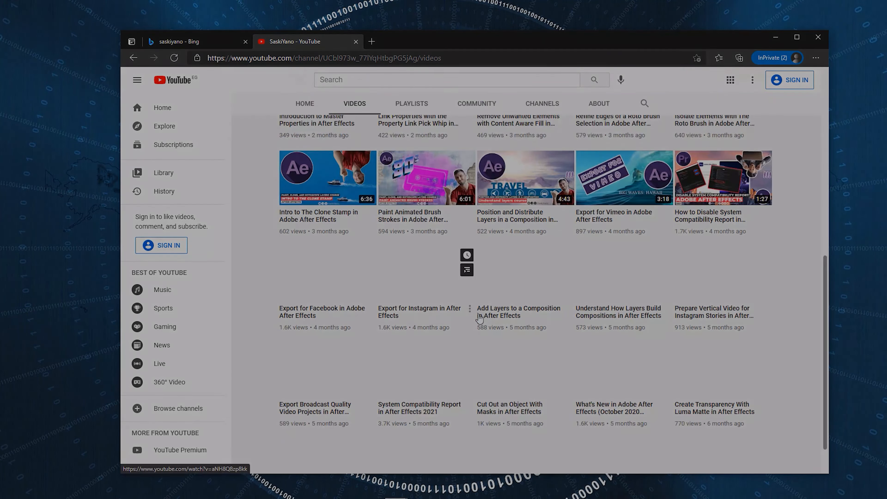
- Show the SaskiYano channel's created playlists and look through them
scroll(474, 359, "up", 10)
scroll(453, 314, "up", 5)
left_click(409, 248)
scroll(437, 349, "down", 4)
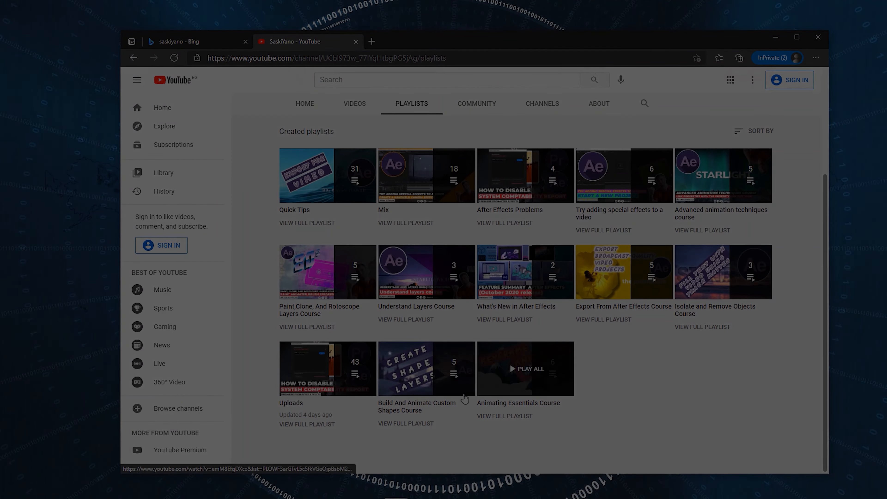
scroll(447, 375, "up", 3)
scroll(446, 375, "up", 3)
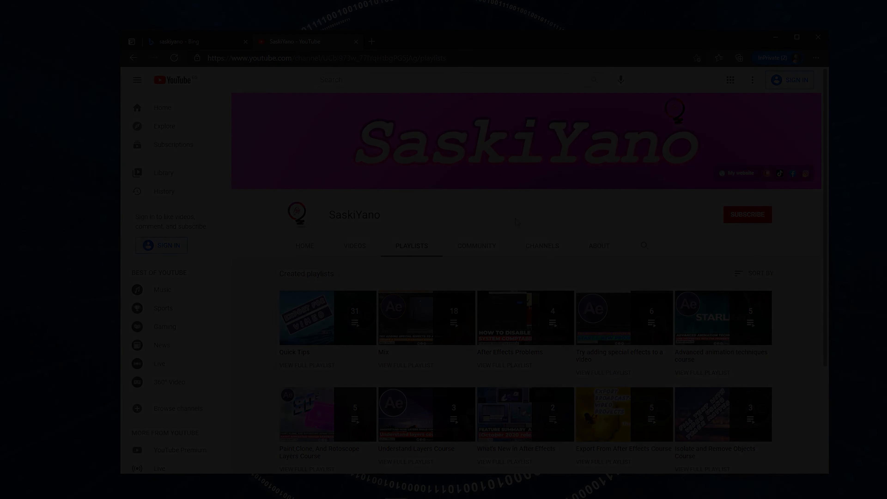